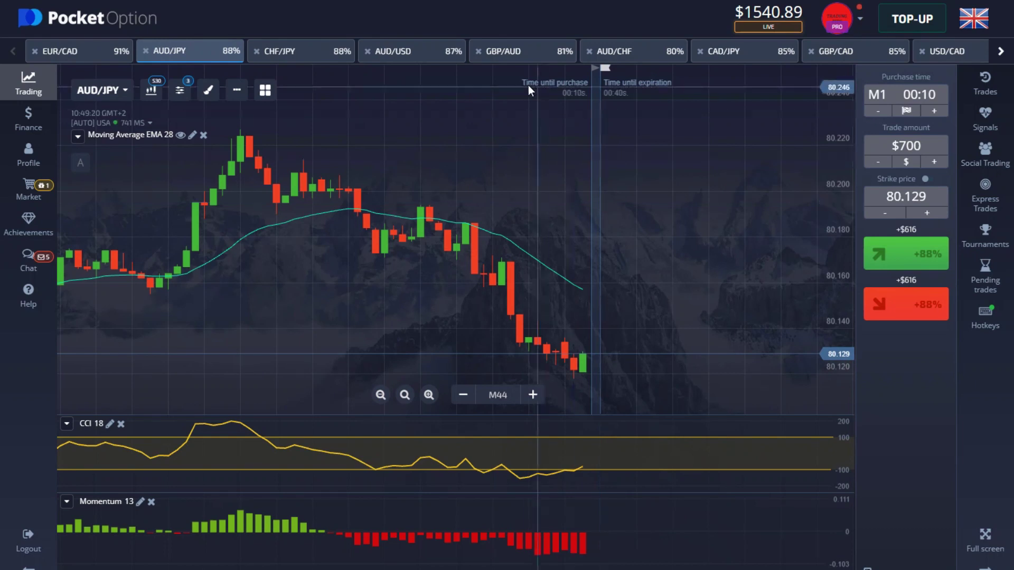
- Scroll and drag the AUD/JPY chart back to view older candles
scroll(657, 215, down, 3)
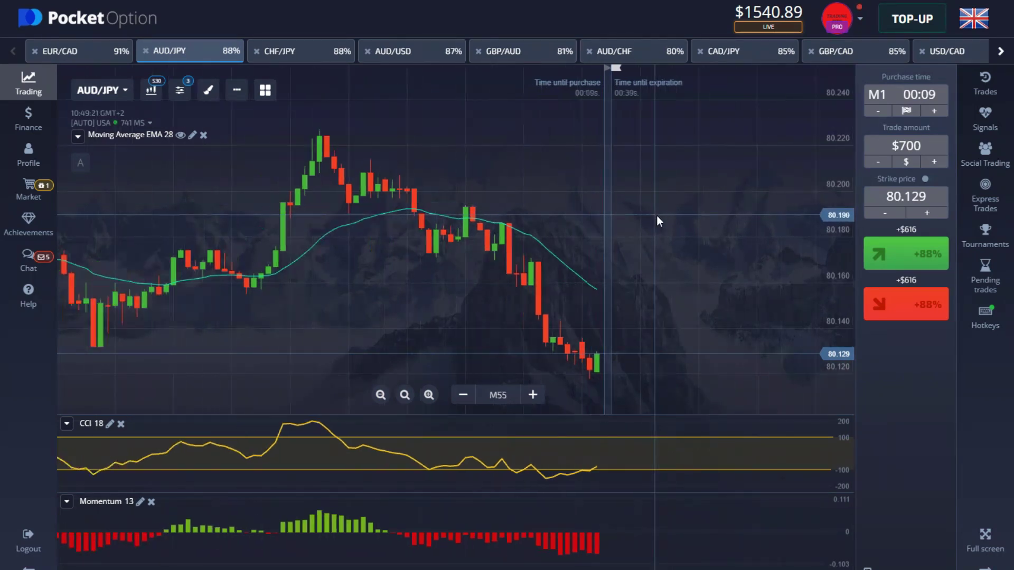
scroll(657, 215, up, 1)
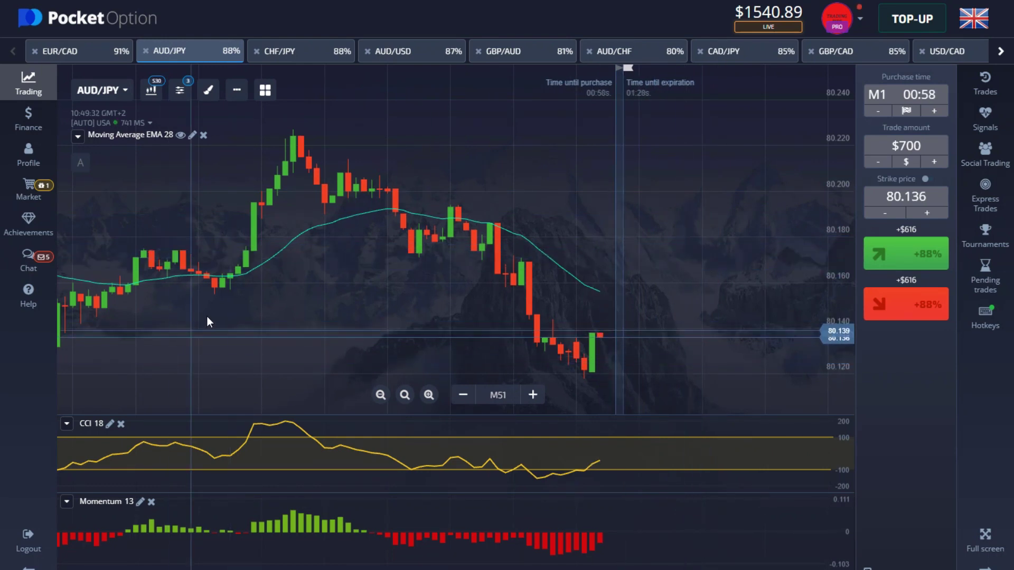
drag(237, 303, 317, 311)
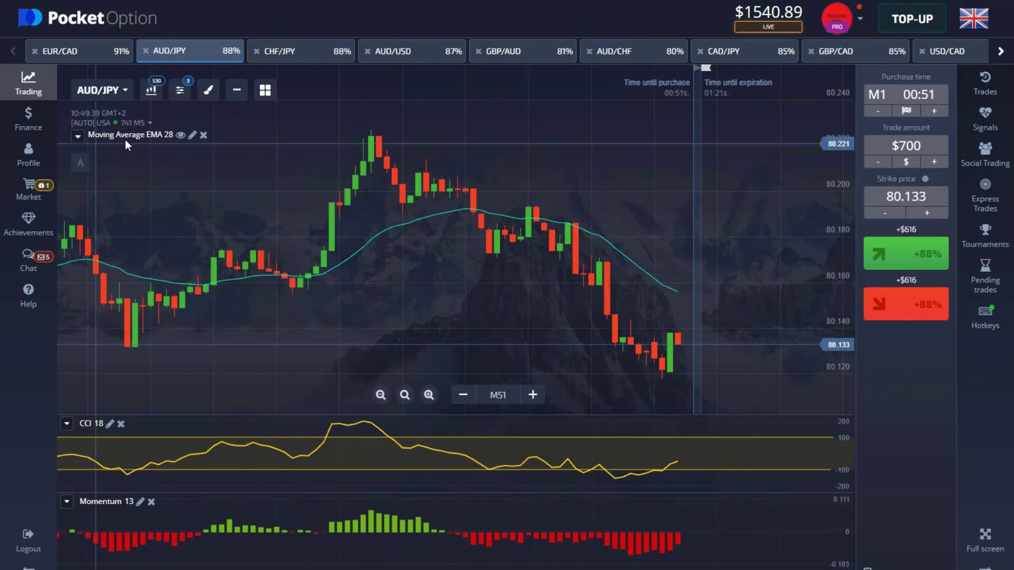
- Review the EMA 28 and CCI 18 settings, including CCI styles, without changing them
click(192, 134)
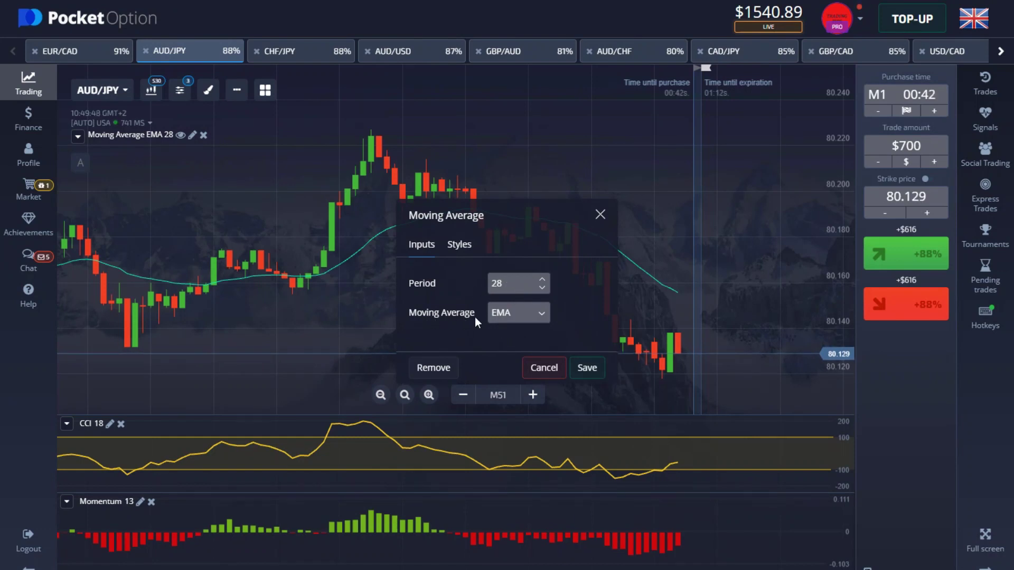
click(589, 369)
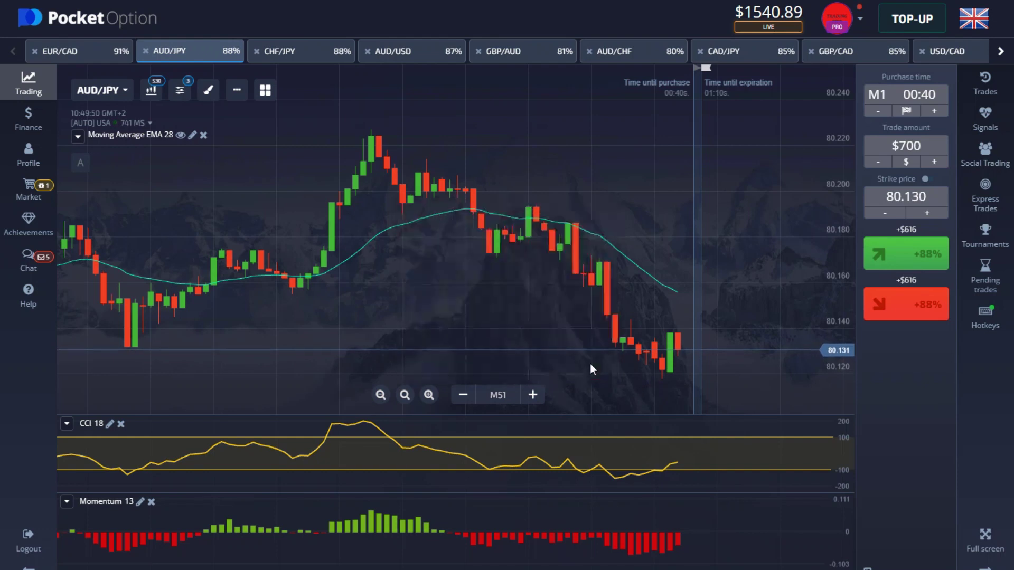
click(111, 424)
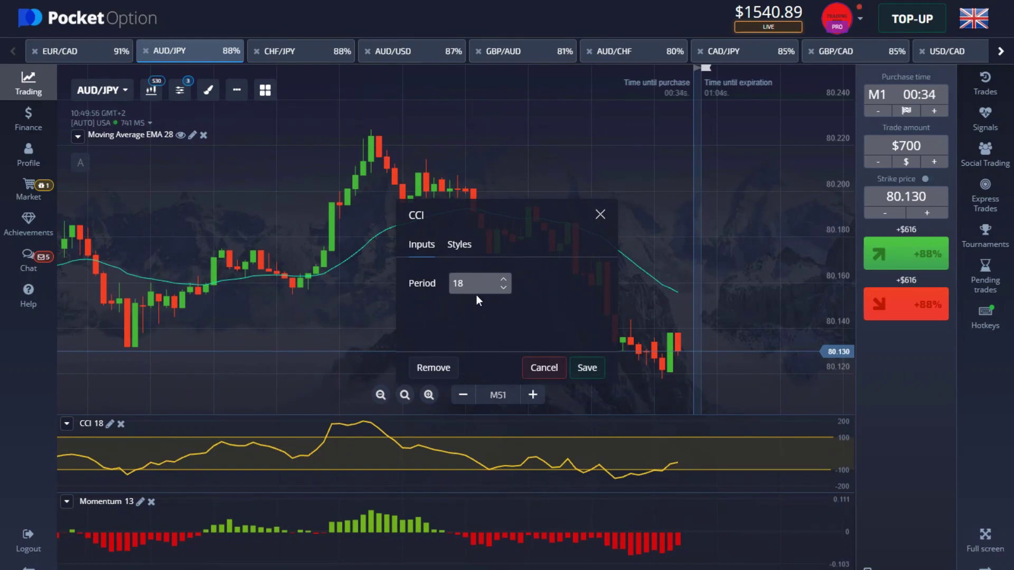
click(458, 246)
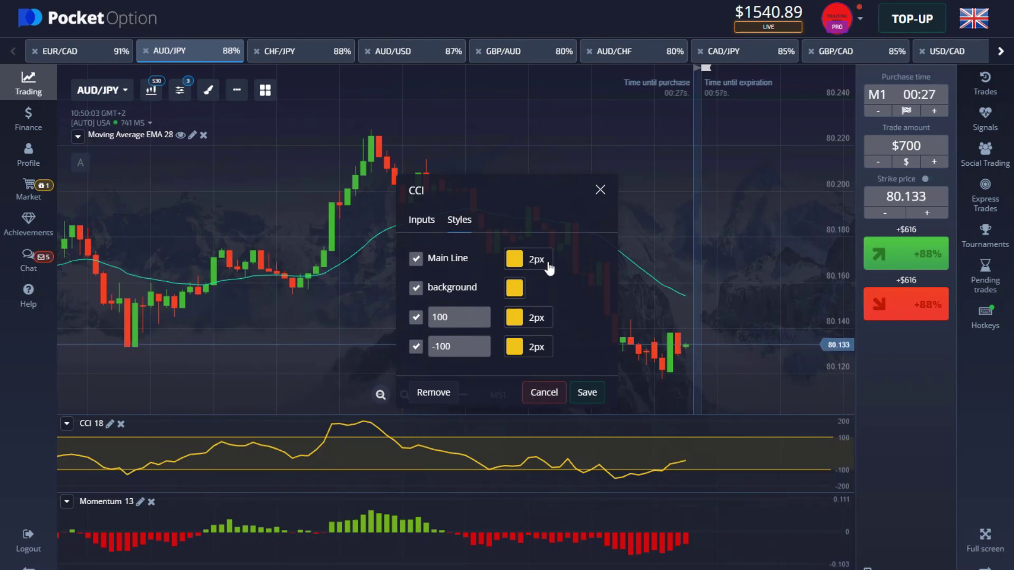
click(586, 394)
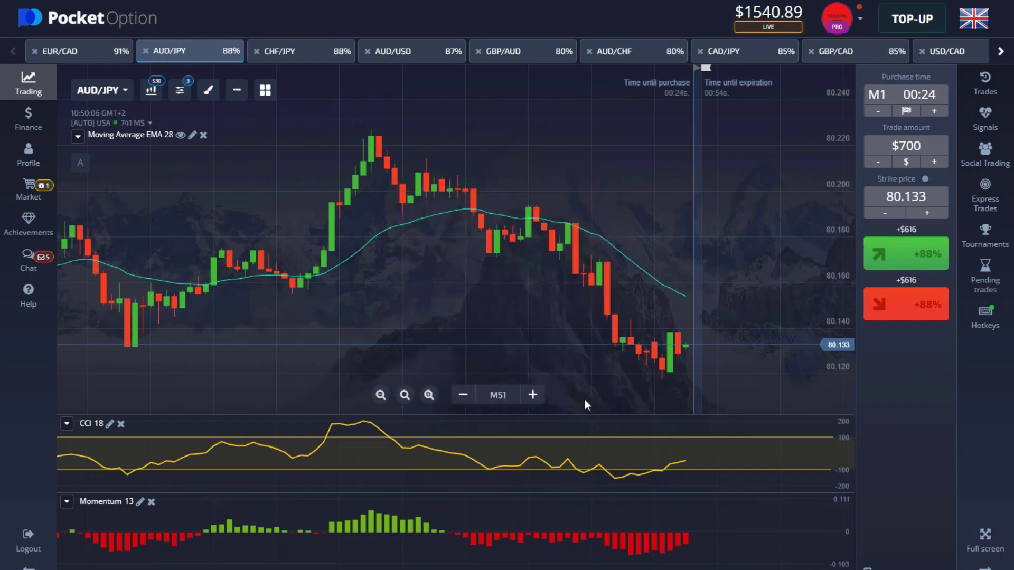
- Check the Momentum 13 settings and the indicators list, leaving both unchanged
scroll(544, 371, down, 2)
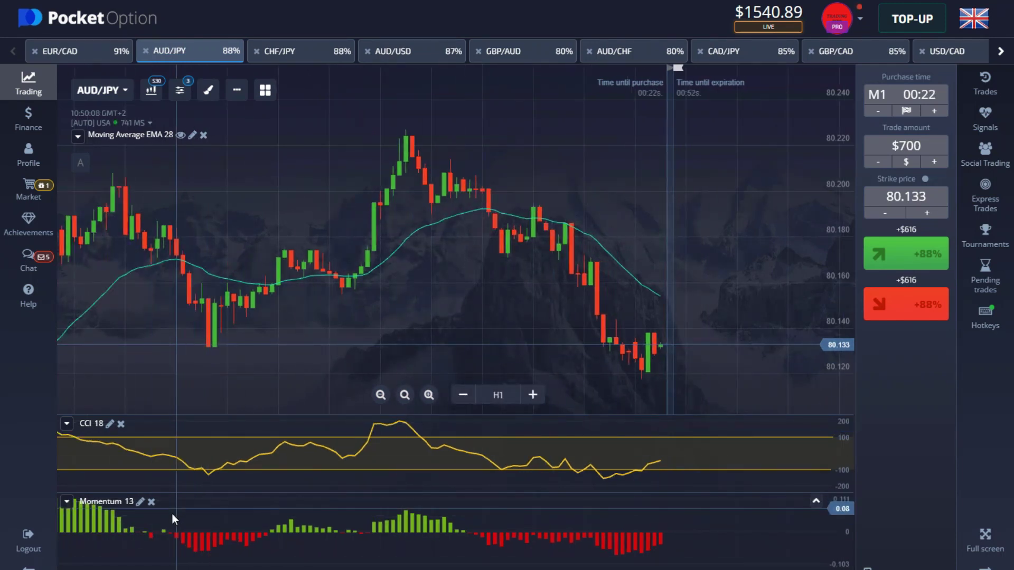
click(141, 502)
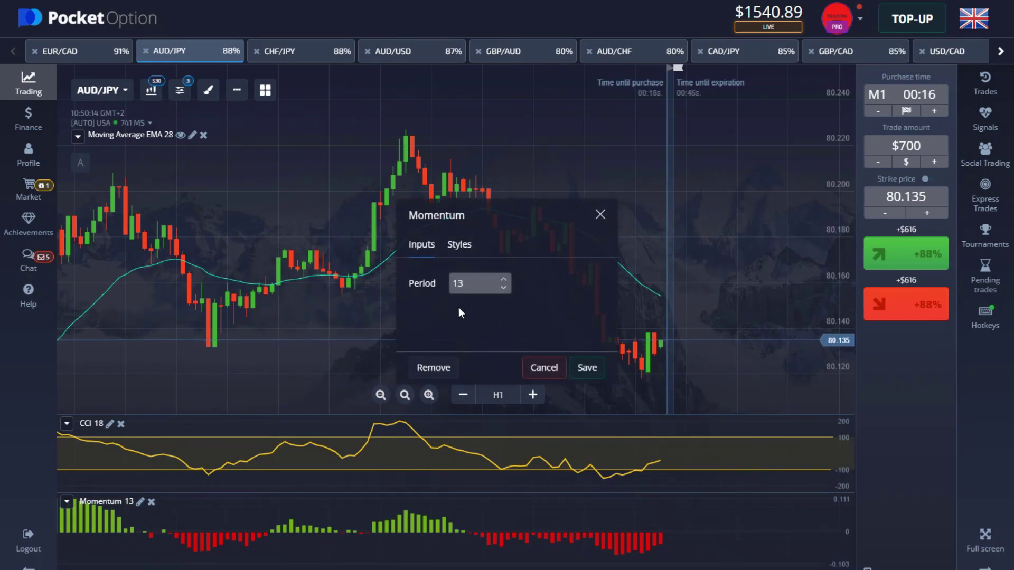
click(581, 368)
scroll(427, 315, up, 1)
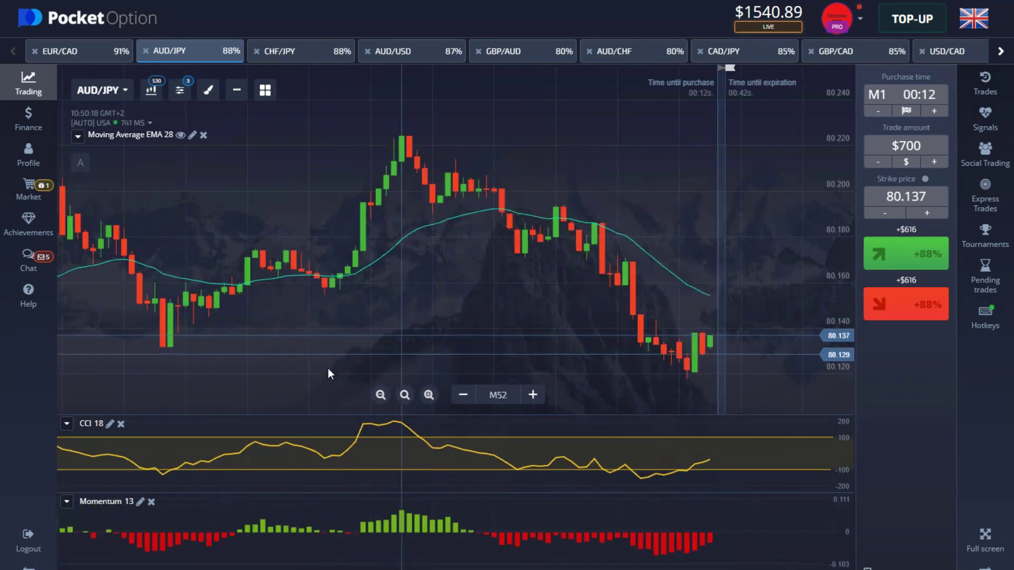
click(179, 92)
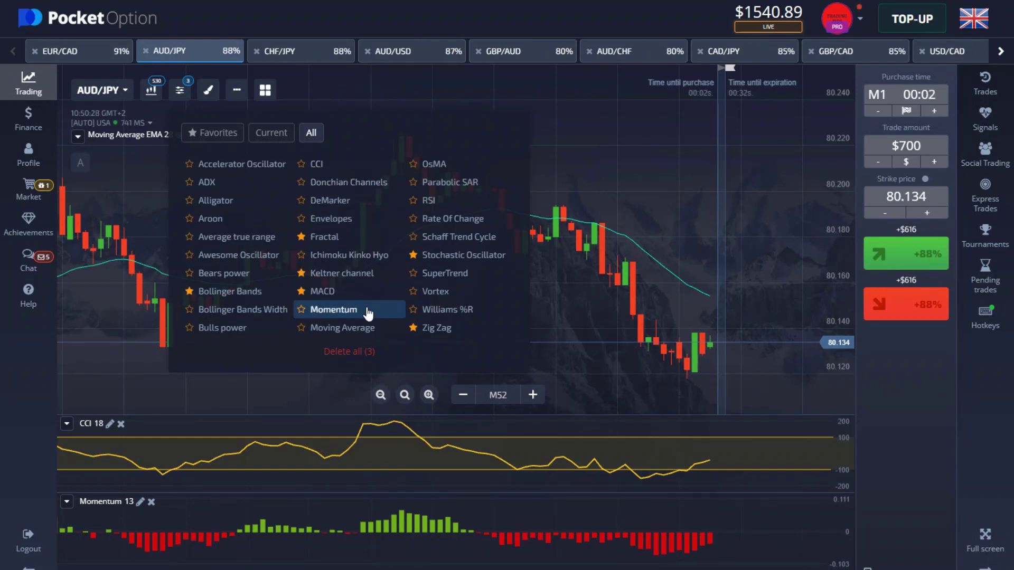
click(618, 151)
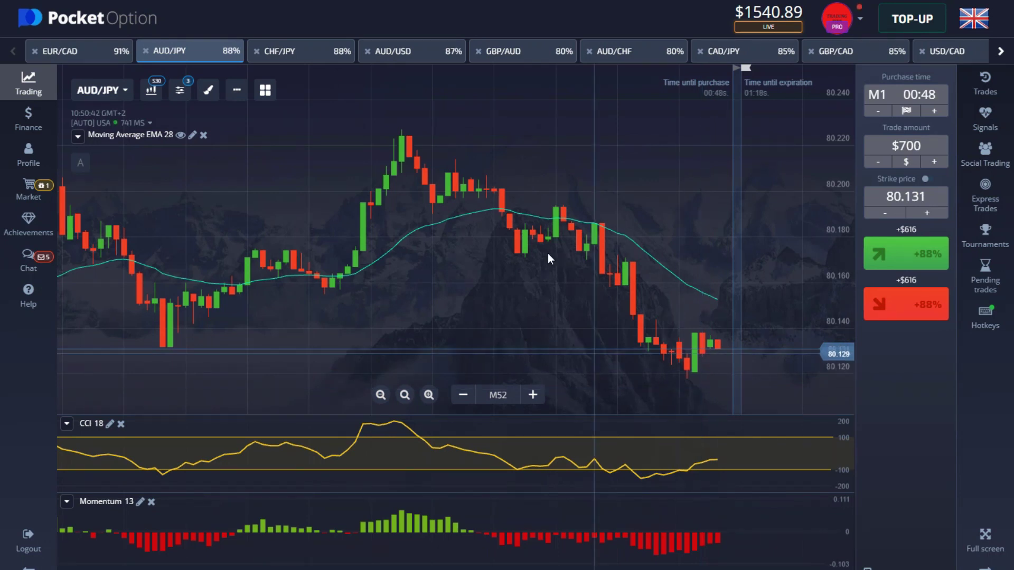
- Place a $700 one-minute put on AUD/JPY at 80.135, then pan the chart to follow it
scroll(403, 278, down, 1)
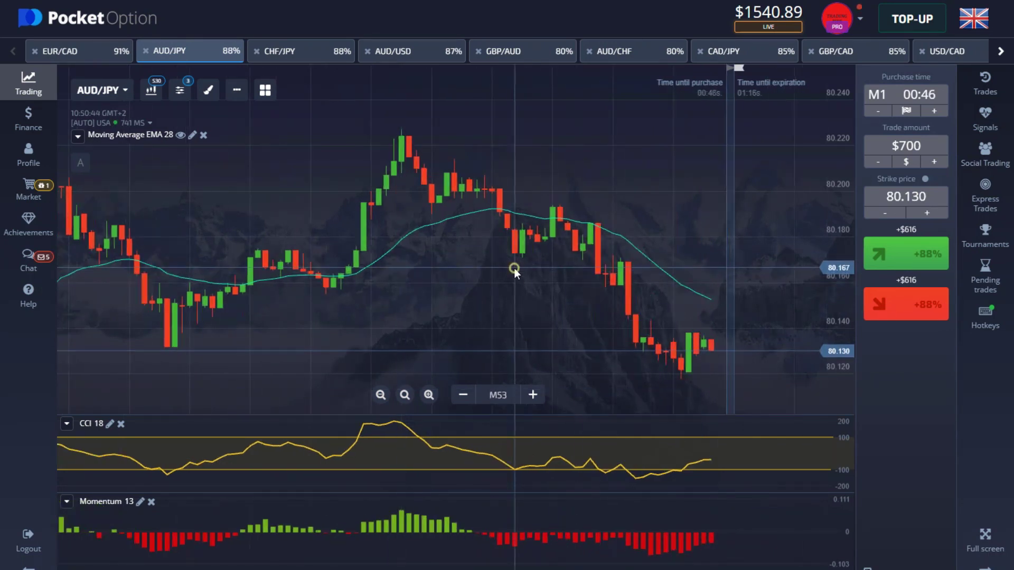
scroll(394, 270, up, 1)
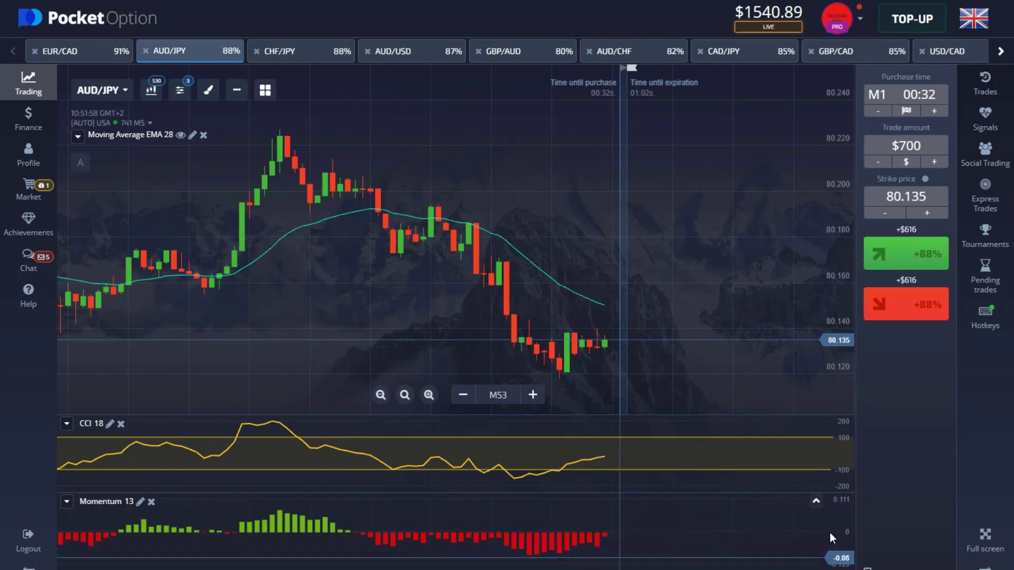
click(911, 313)
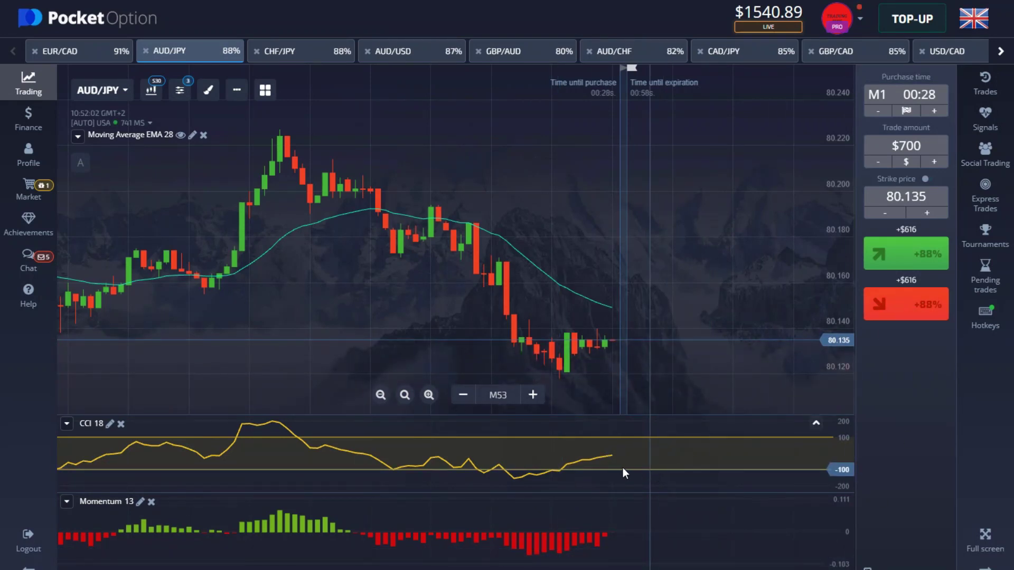
scroll(643, 346, up, 3)
scroll(640, 349, up, 1)
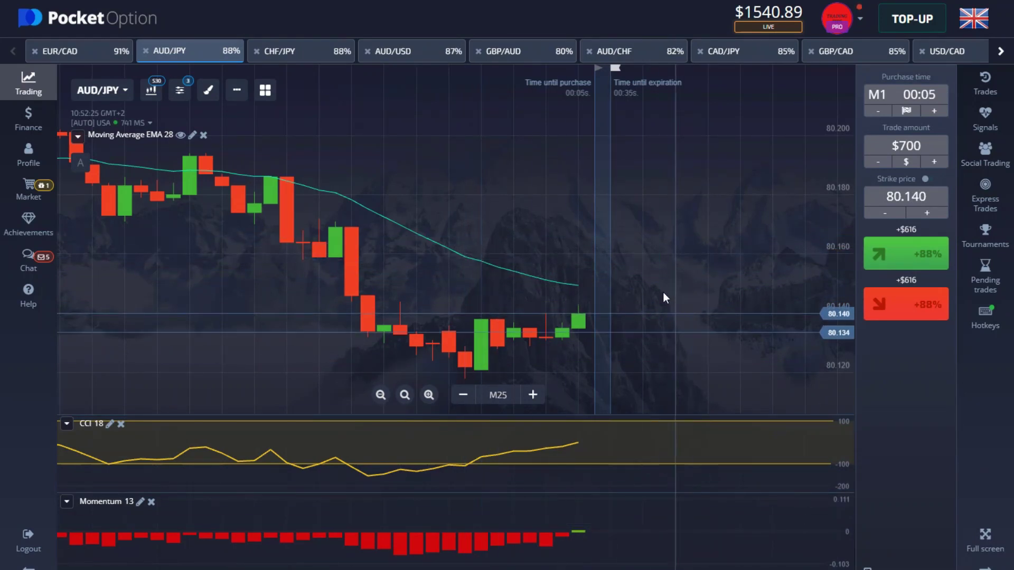
drag(79, 248, 340, 245)
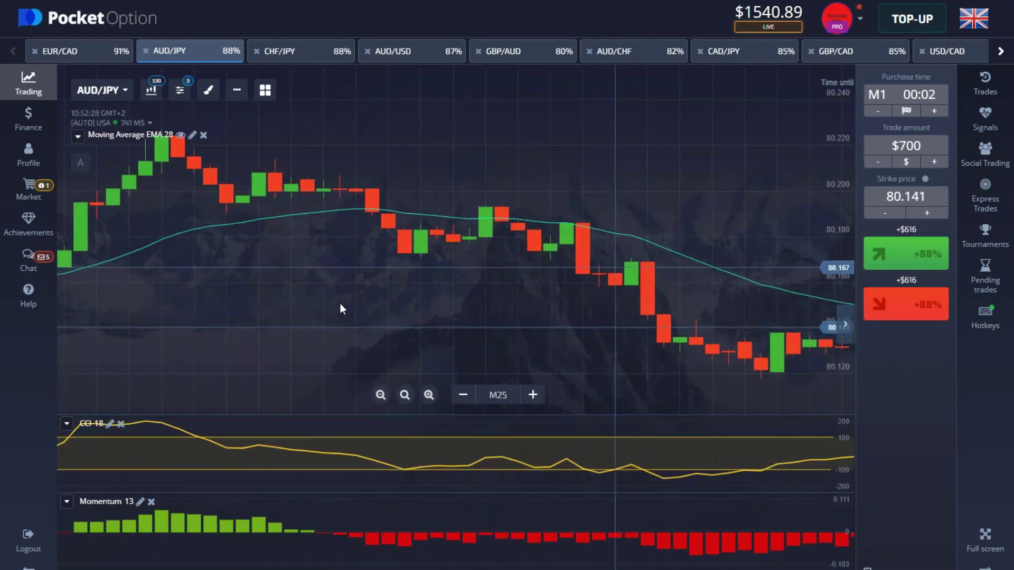
drag(291, 292, 478, 287)
drag(223, 309, 303, 312)
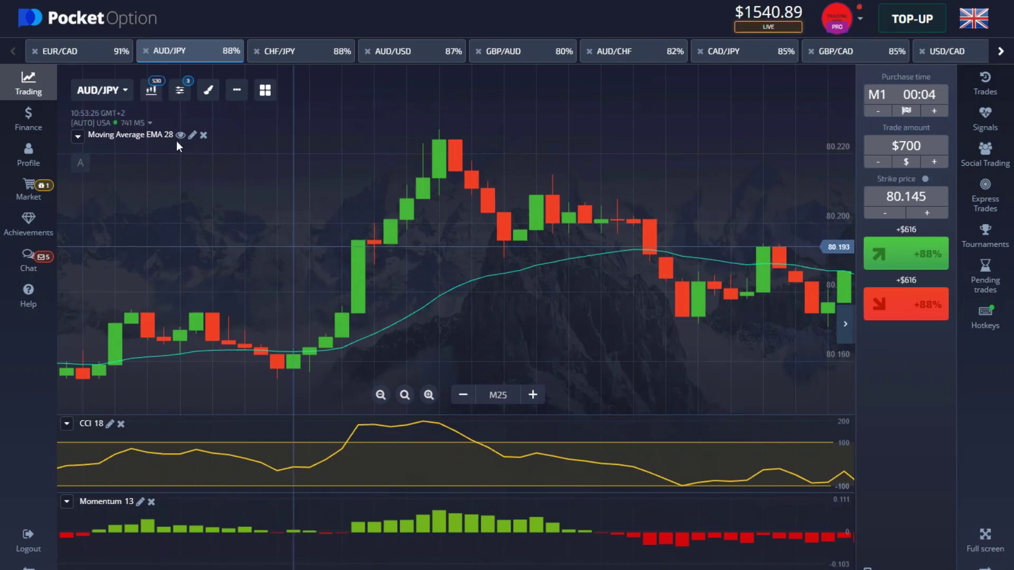
scroll(513, 286, down, 3)
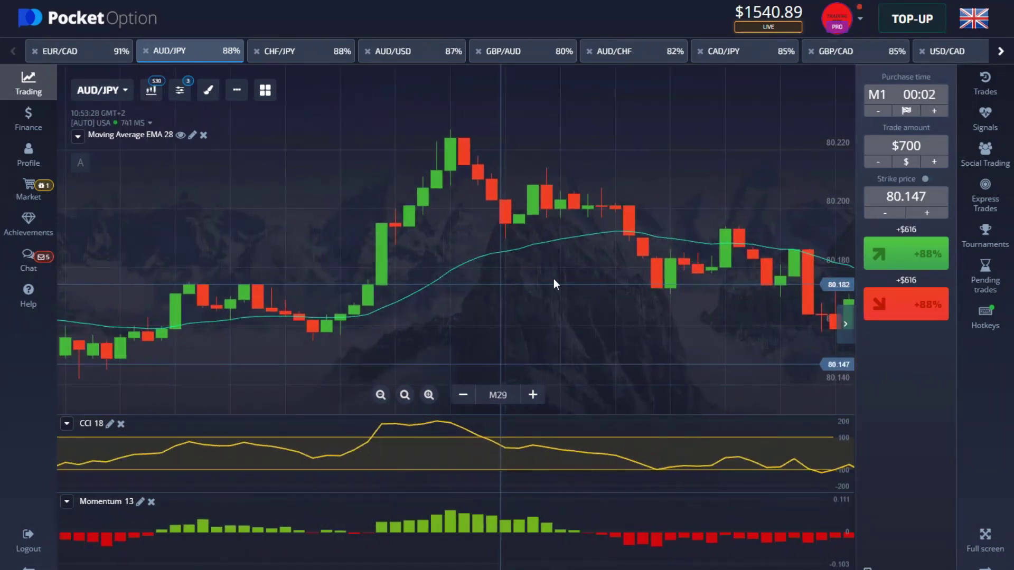
drag(551, 254, 275, 256)
drag(617, 276, 358, 285)
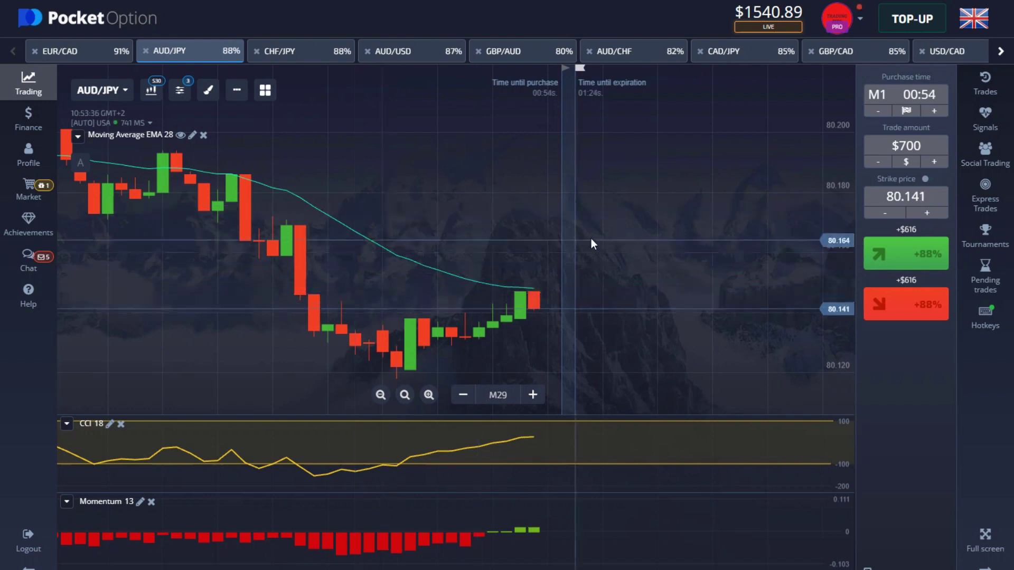
scroll(596, 306, down, 3)
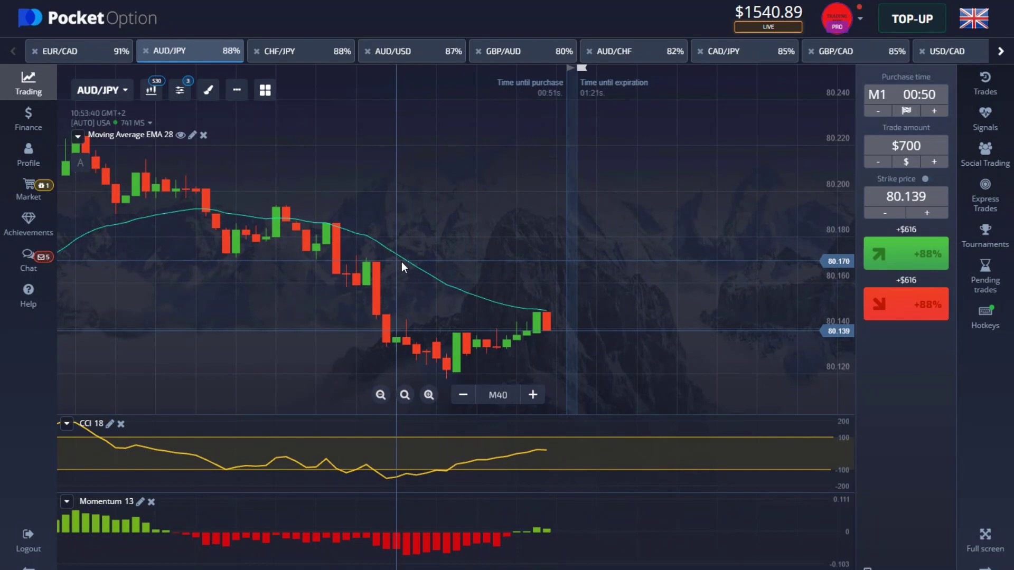
scroll(428, 266, down, 2)
drag(112, 258, 363, 264)
drag(478, 300, 293, 298)
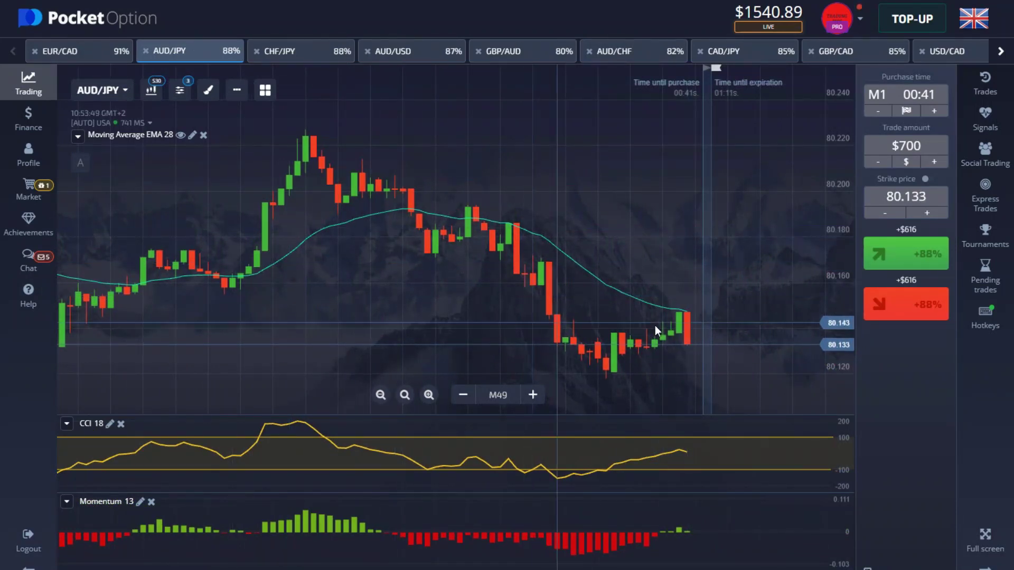
scroll(765, 315, up, 2)
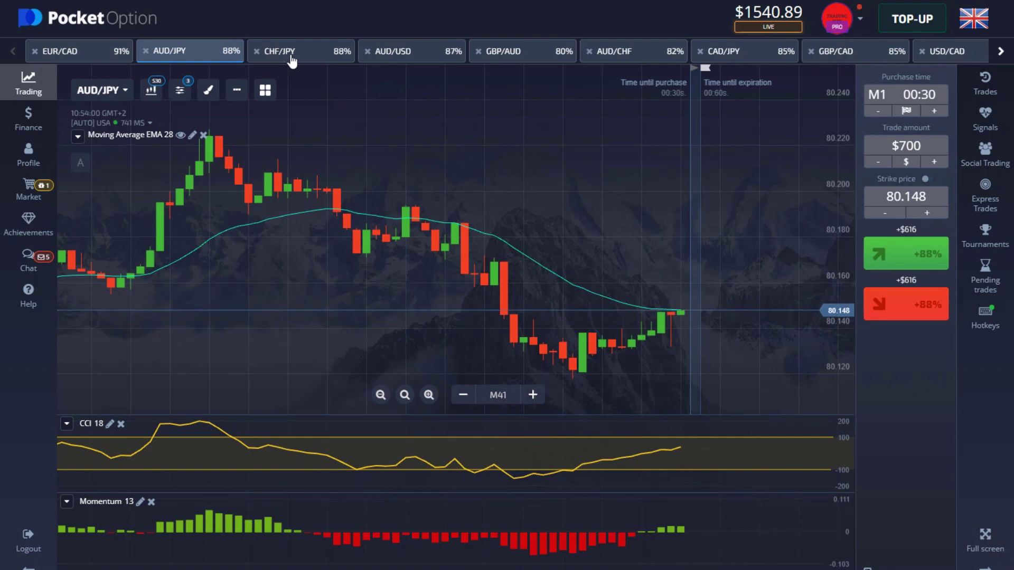
- Zoom the GBP/CAD chart in and out to inspect recent candles
scroll(561, 307, up, 2)
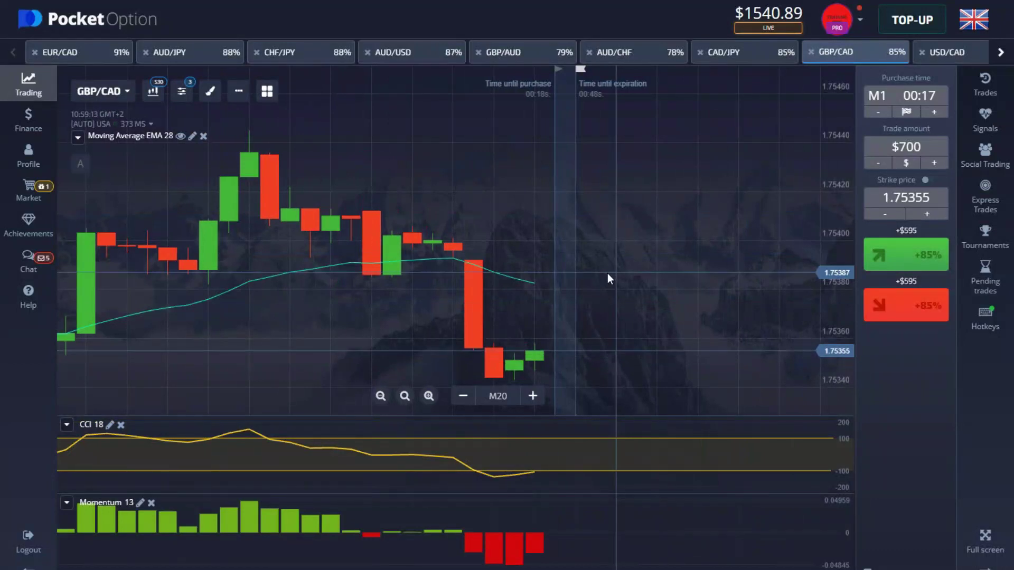
scroll(573, 345, up, 2)
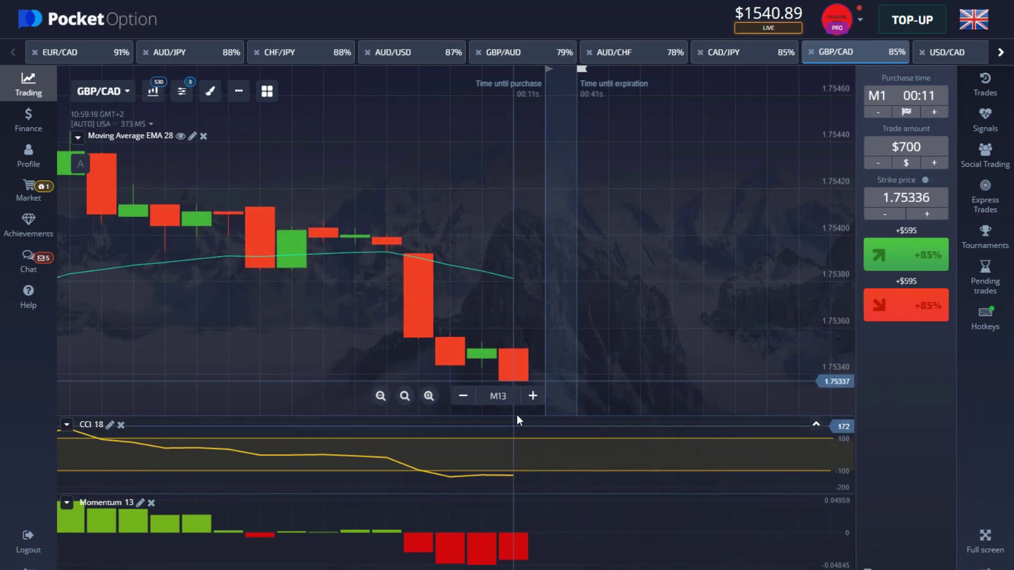
scroll(606, 359, down, 2)
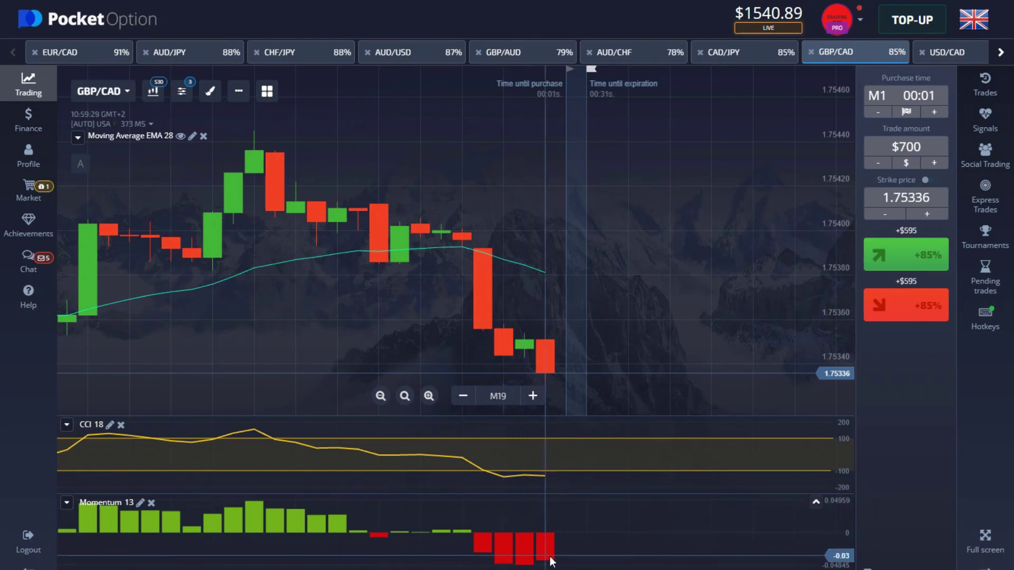
scroll(643, 323, up, 2)
- Place a $700 one-minute down trade on GBP/CAD and zoom the chart while it runs
click(887, 313)
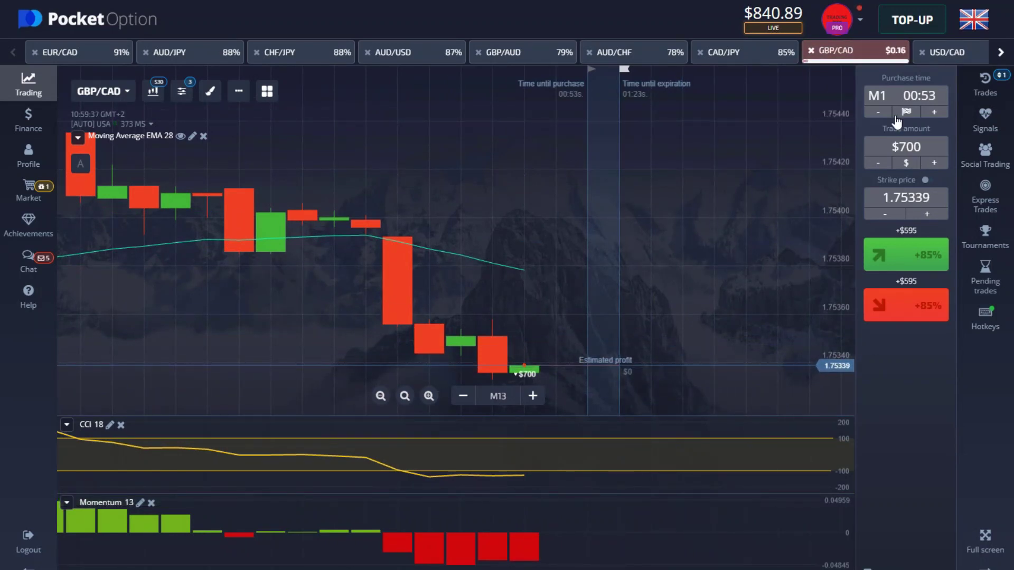
scroll(643, 291, down, 3)
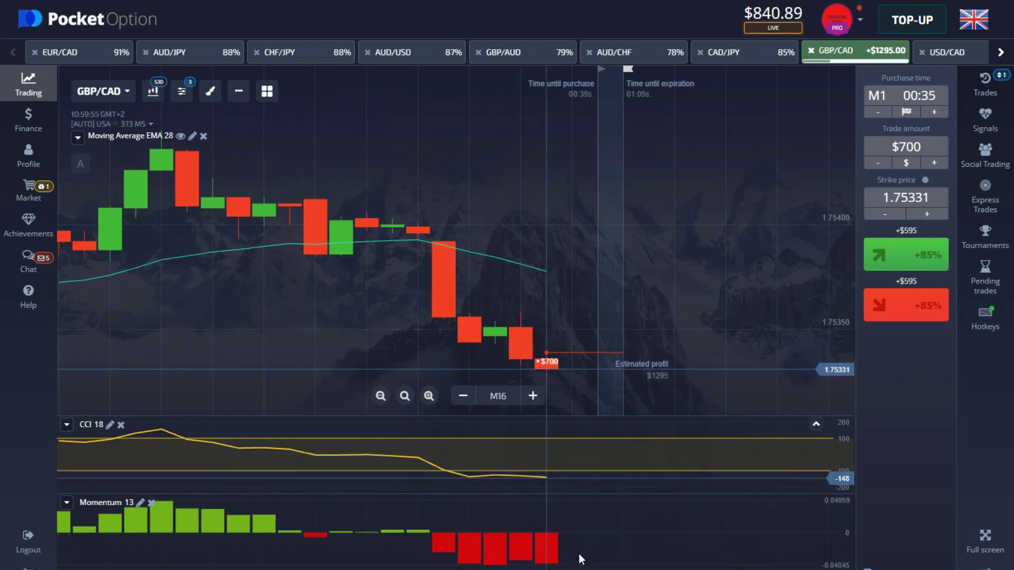
scroll(677, 421, down, 2)
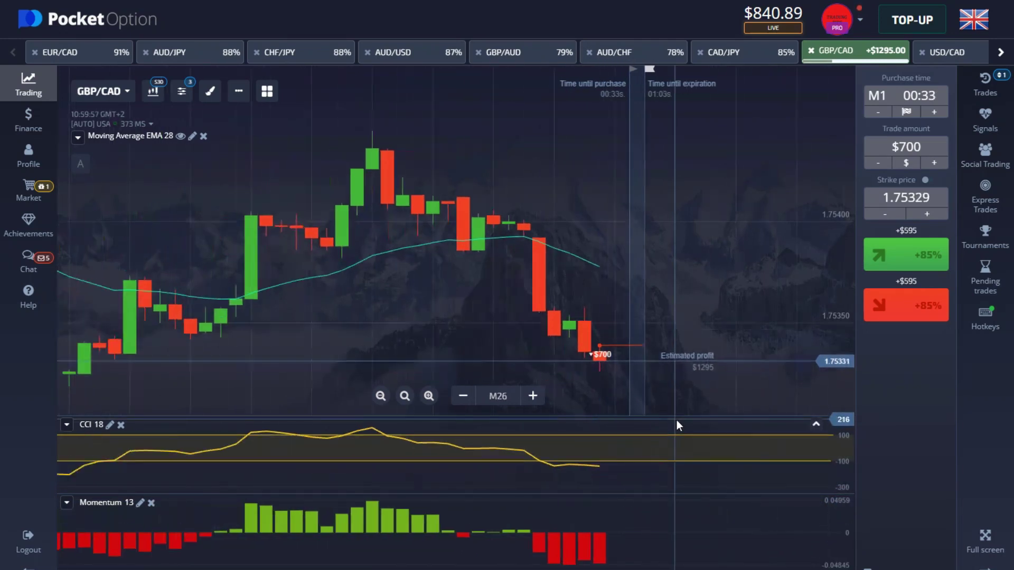
scroll(635, 332, up, 2)
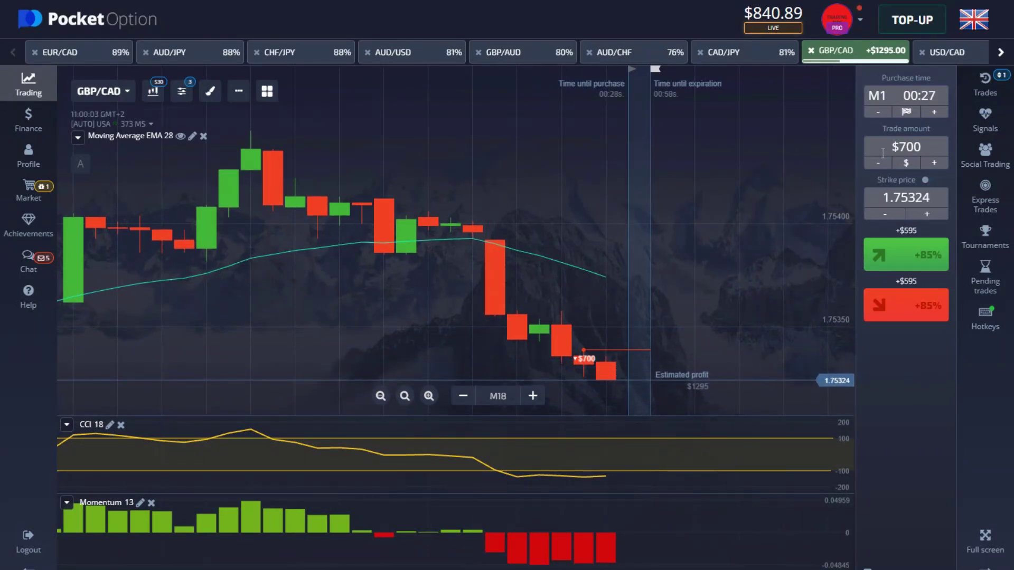
scroll(638, 303, up, 1)
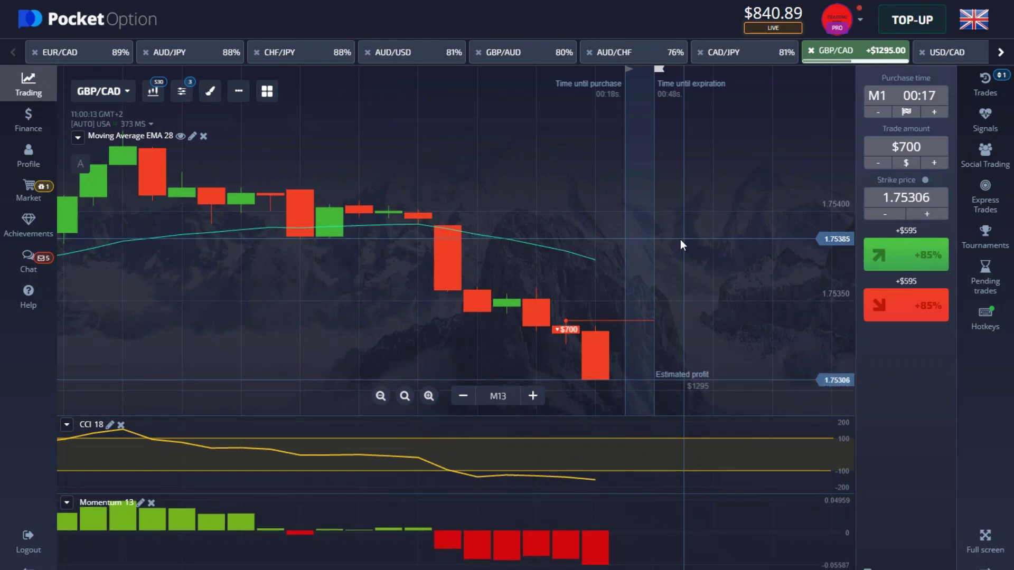
scroll(681, 240, down, 2)
scroll(719, 289, up, 3)
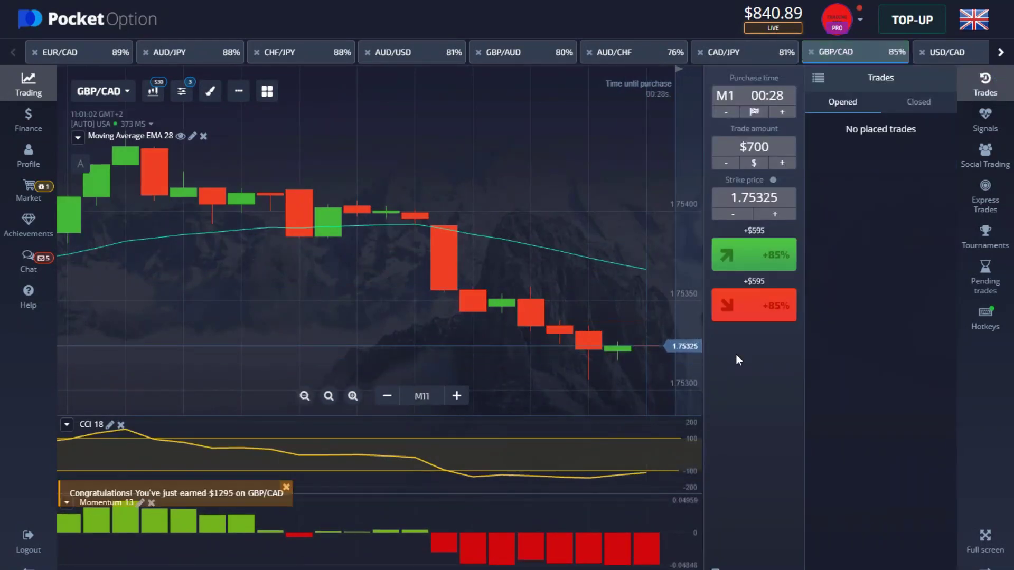
- Dismiss the $1295 winnings notice and switch via CHF/JPY and AUD/USD to GBP/AUD
click(286, 488)
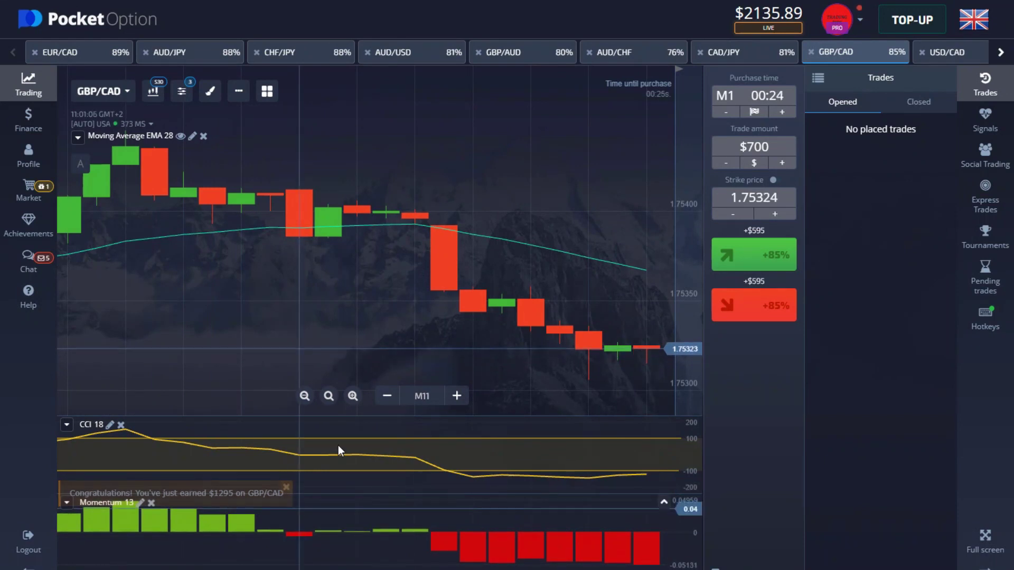
scroll(503, 265, down, 3)
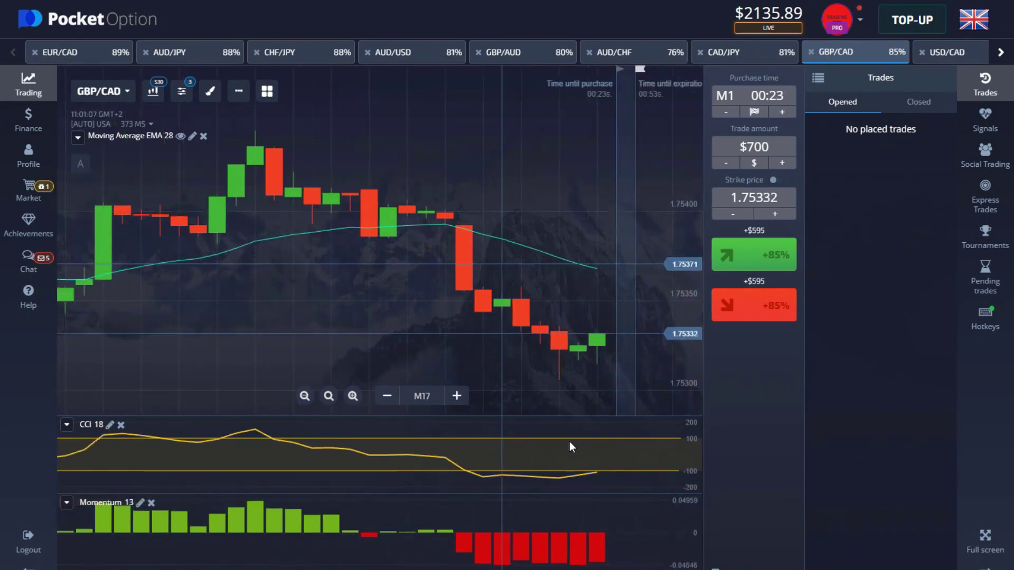
click(323, 59)
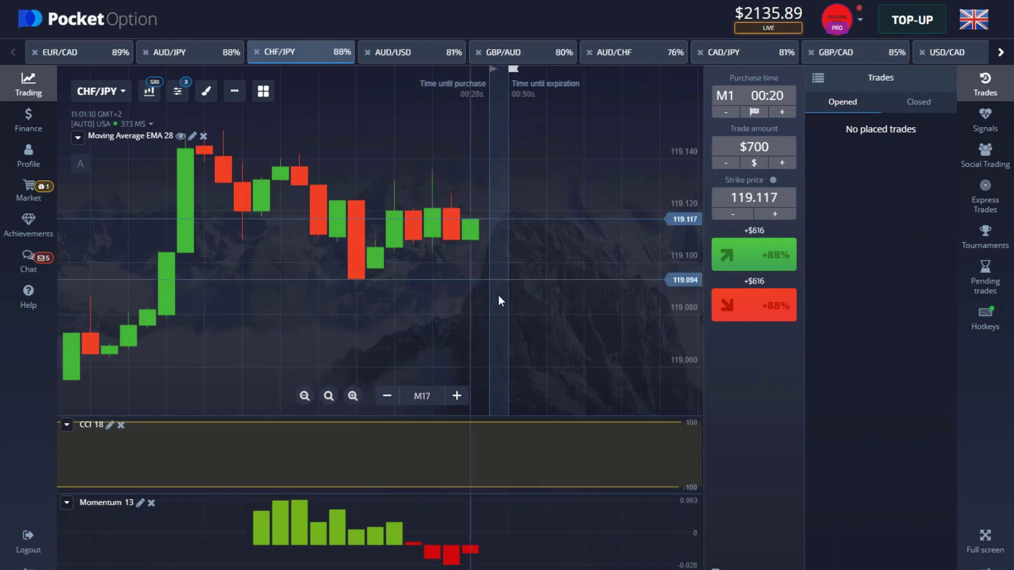
scroll(477, 270, up, 2)
scroll(528, 288, down, 4)
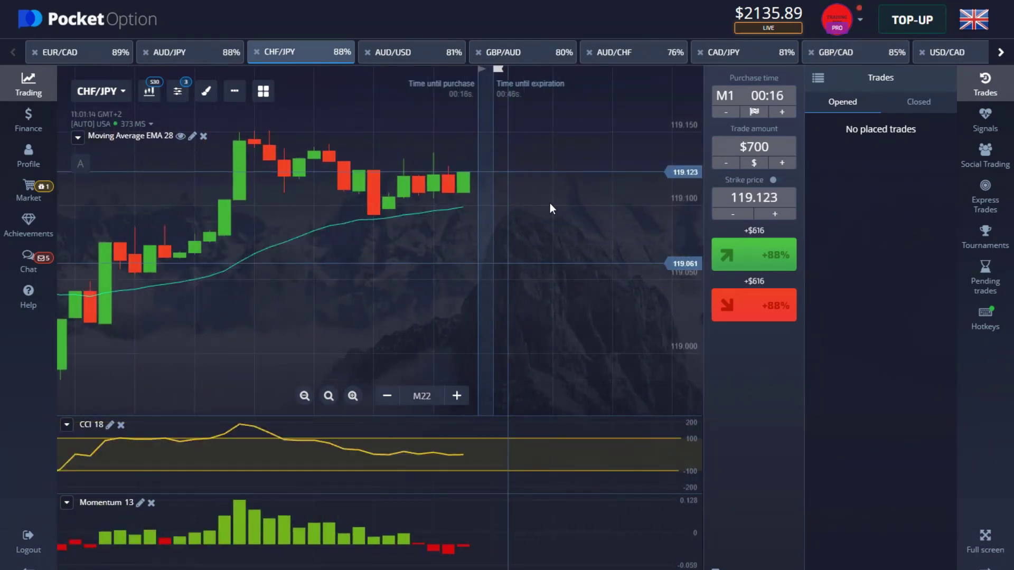
click(408, 59)
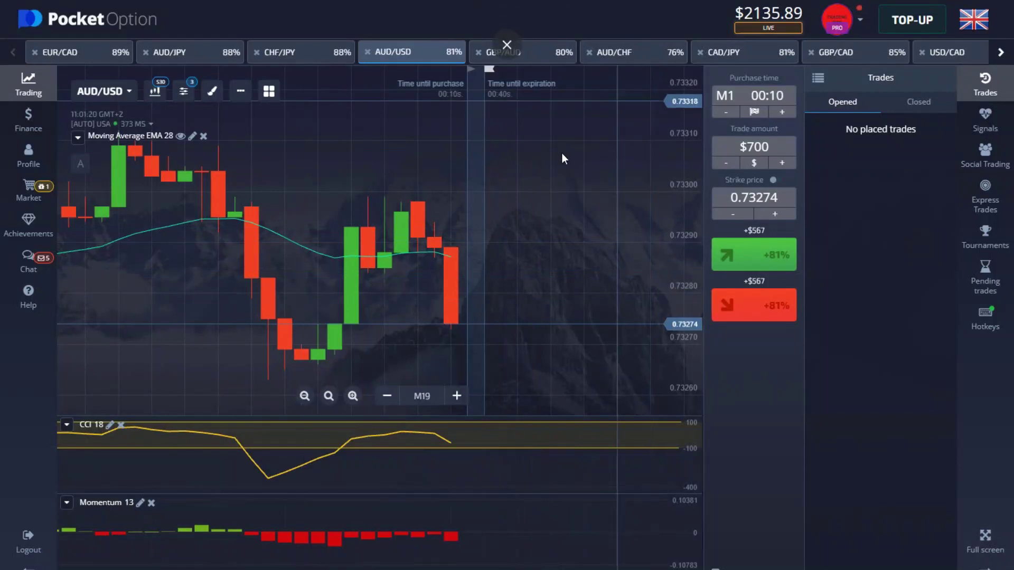
click(519, 60)
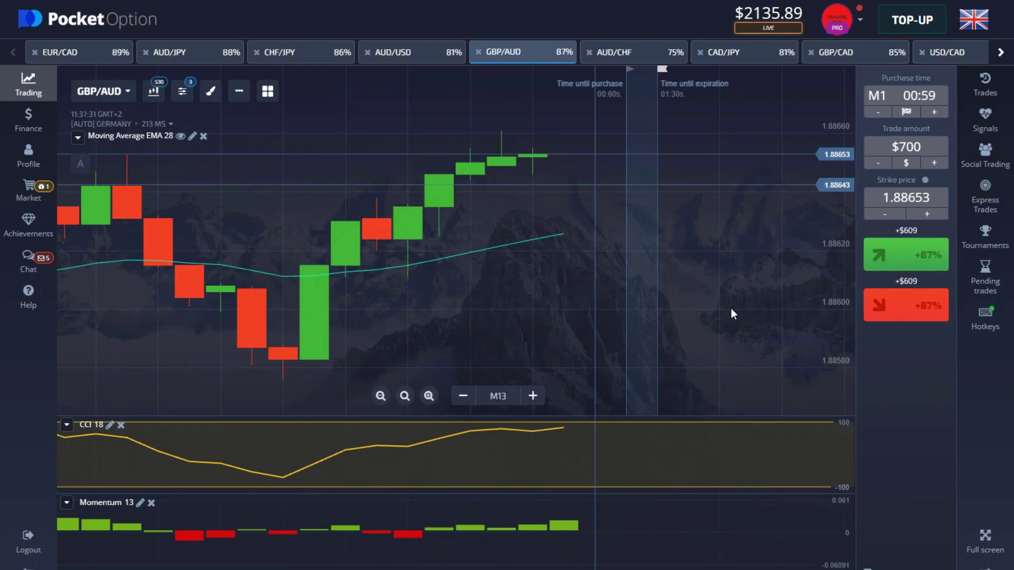
- Place a $700 up trade on GBP/AUD at 1.88648 and pan toward the latest candles
click(898, 305)
click(917, 261)
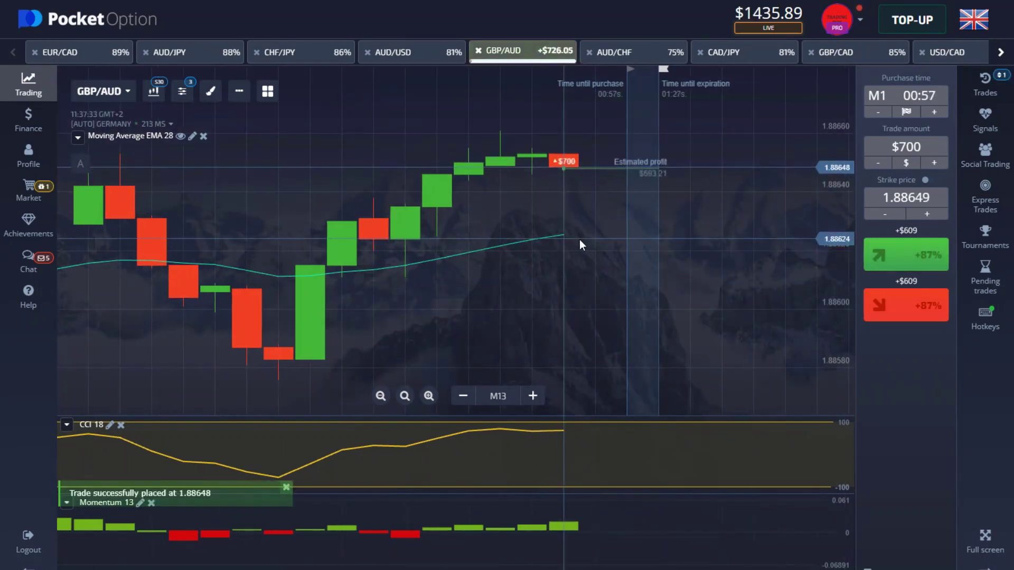
scroll(588, 228, down, 2)
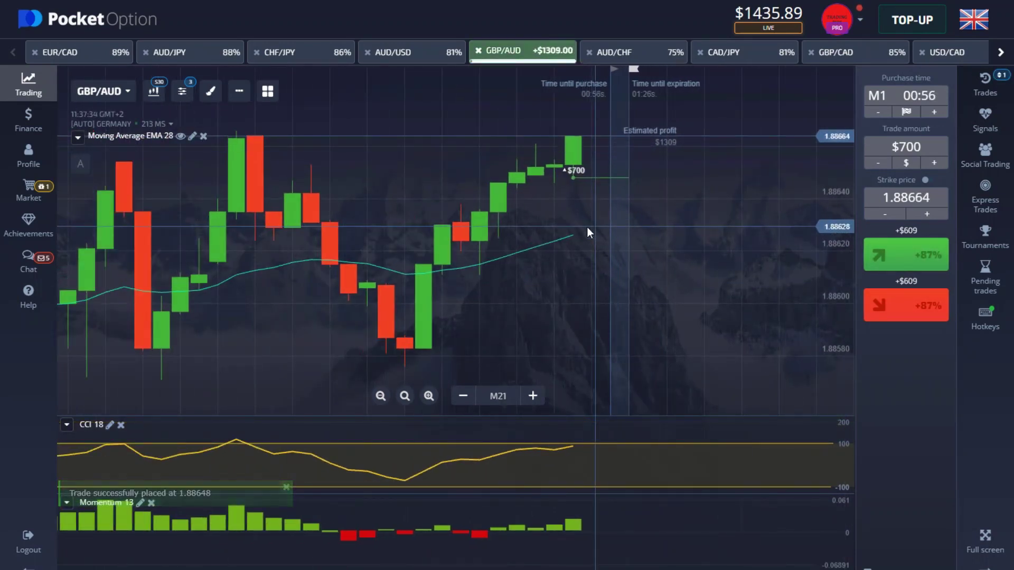
scroll(588, 228, up, 2)
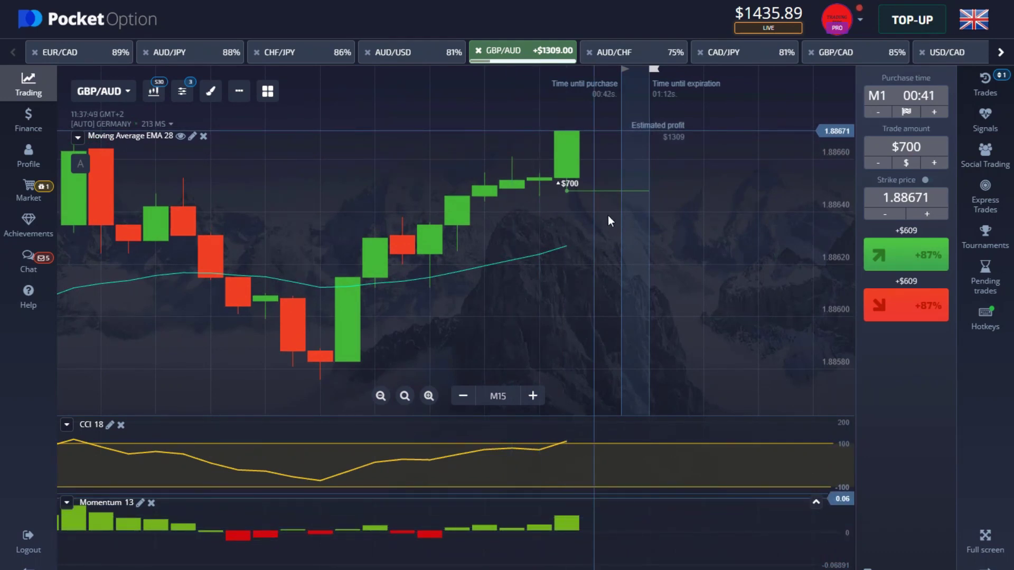
scroll(624, 244, up, 2)
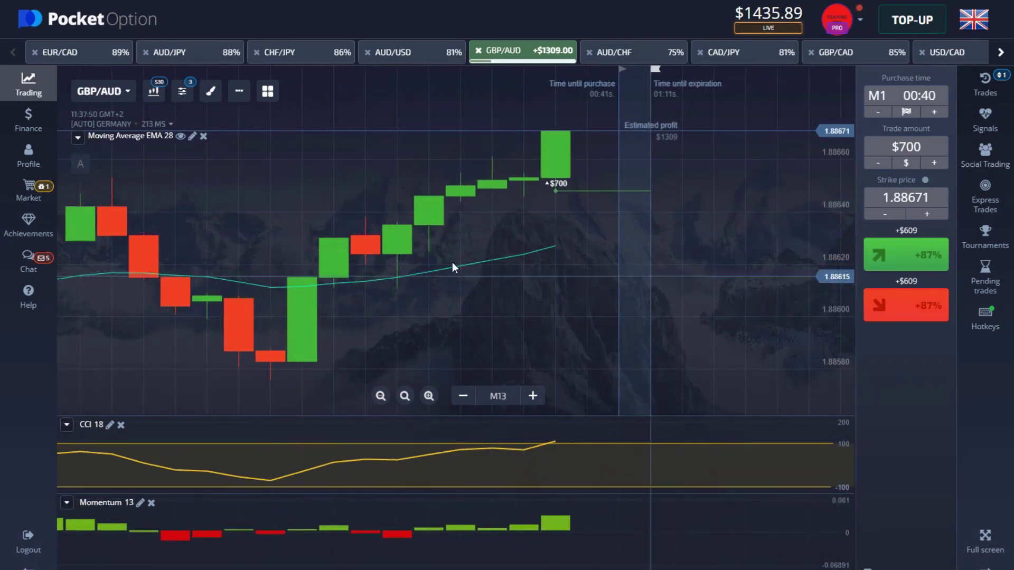
scroll(642, 166, down, 3)
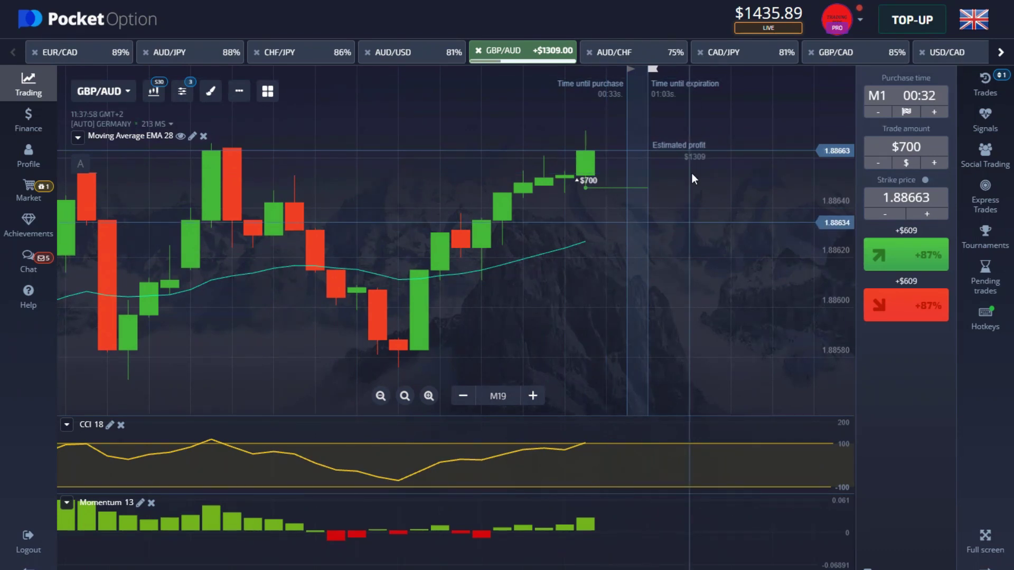
scroll(693, 173, up, 1)
scroll(693, 172, up, 1)
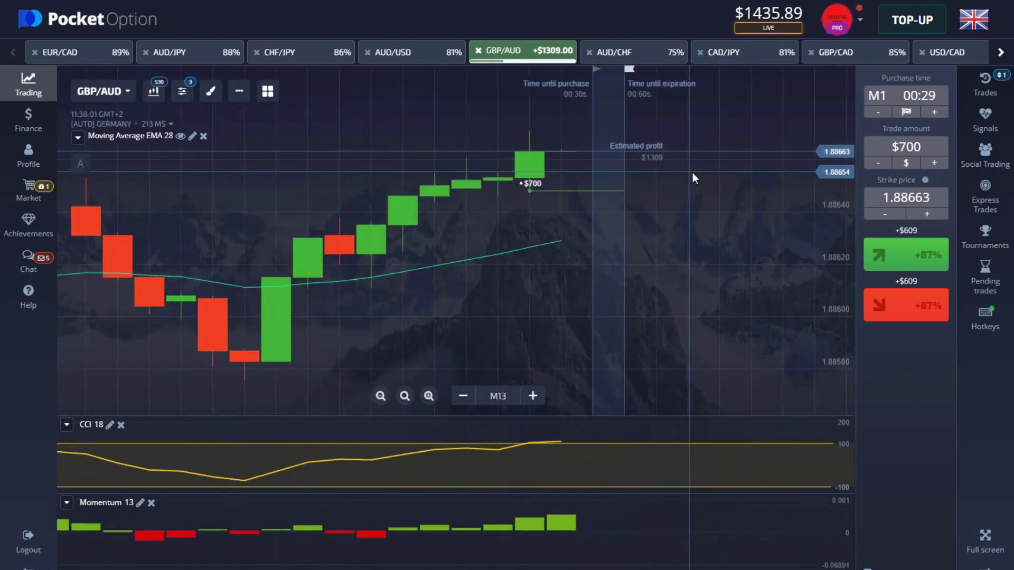
drag(394, 224, 338, 232)
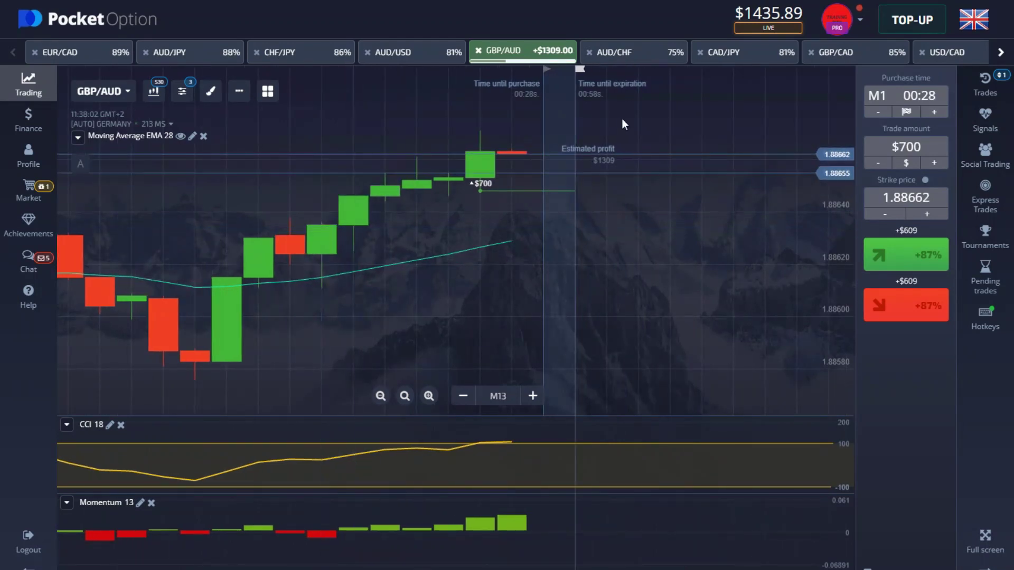